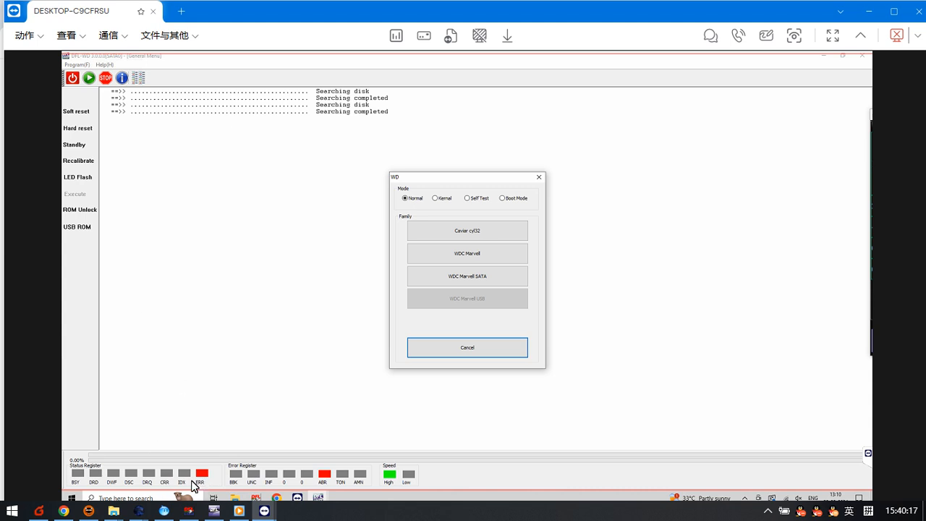
Open the drive as WDC Marvell SATA in Kernal mode, obtaining its factory details and SPT automatically and accepting the suggested firmware directory
{"action": "left_click", "coordinate": [443, 197]}
{"action": "left_click", "coordinate": [482, 283]}
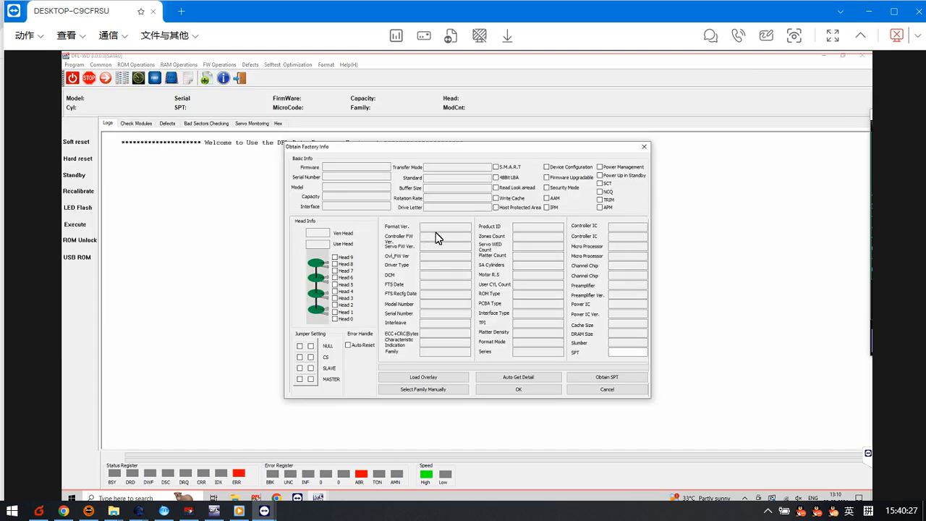
{"action": "left_click", "coordinate": [525, 377]}
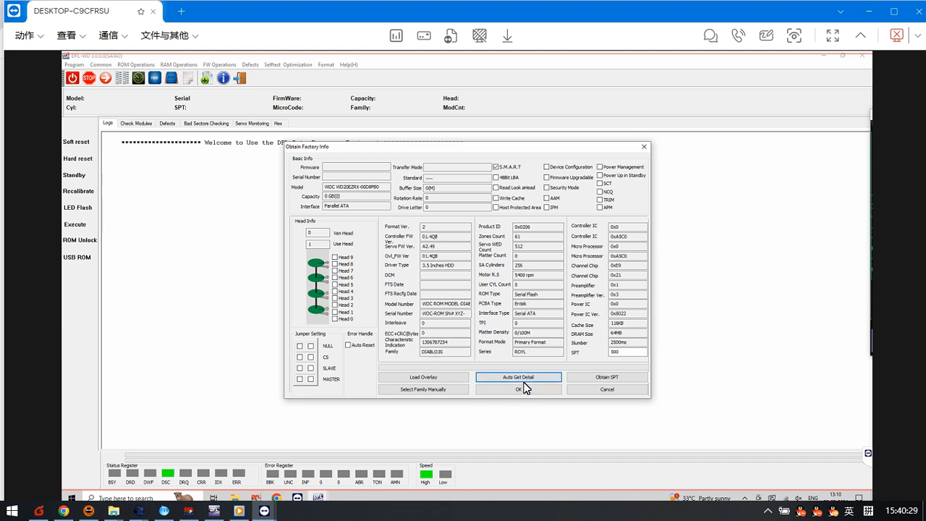
{"action": "left_click", "coordinate": [600, 376]}
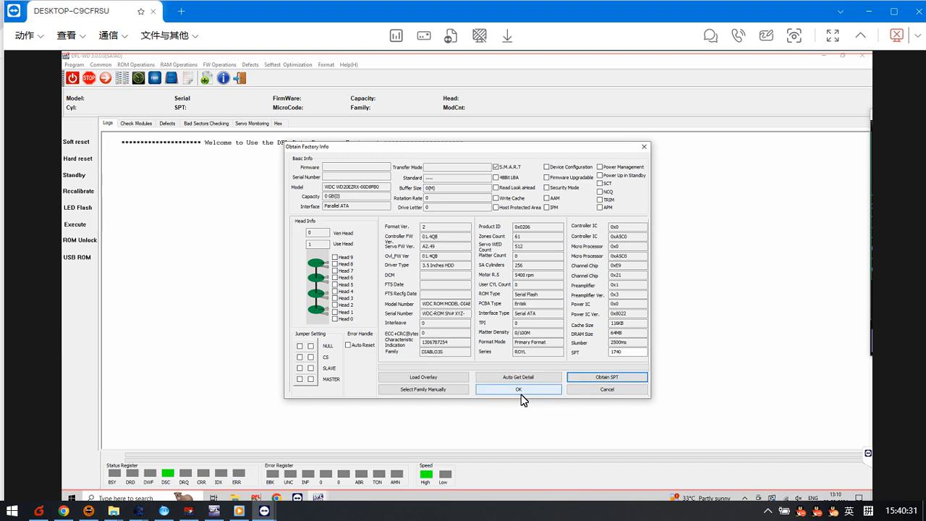
{"action": "left_click", "coordinate": [518, 389]}
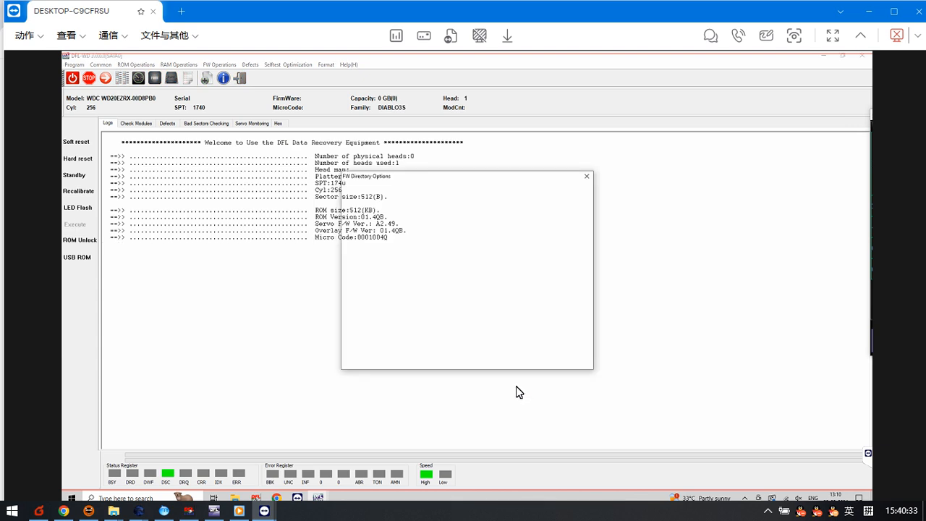
{"action": "left_click", "coordinate": [505, 359]}
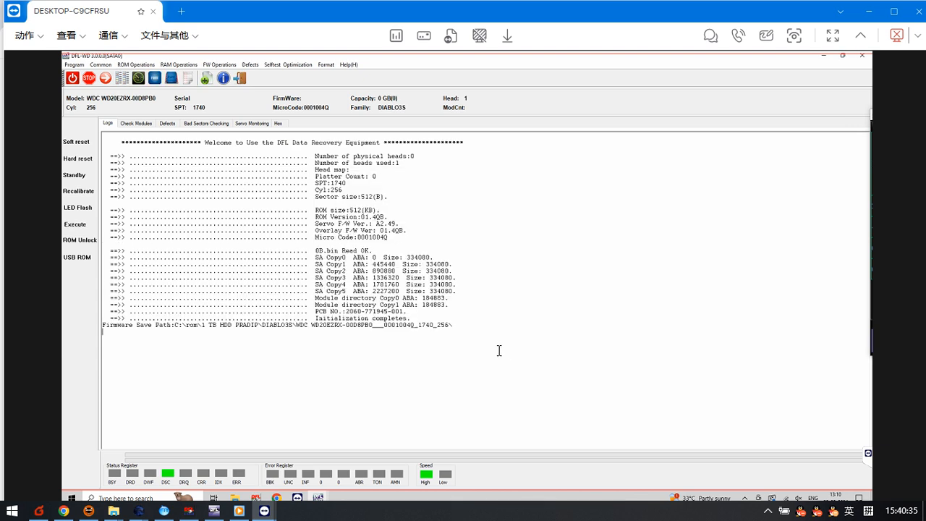
Disable module 411 in the drive's ROM and check the operation in the log
{"action": "left_click", "coordinate": [131, 123]}
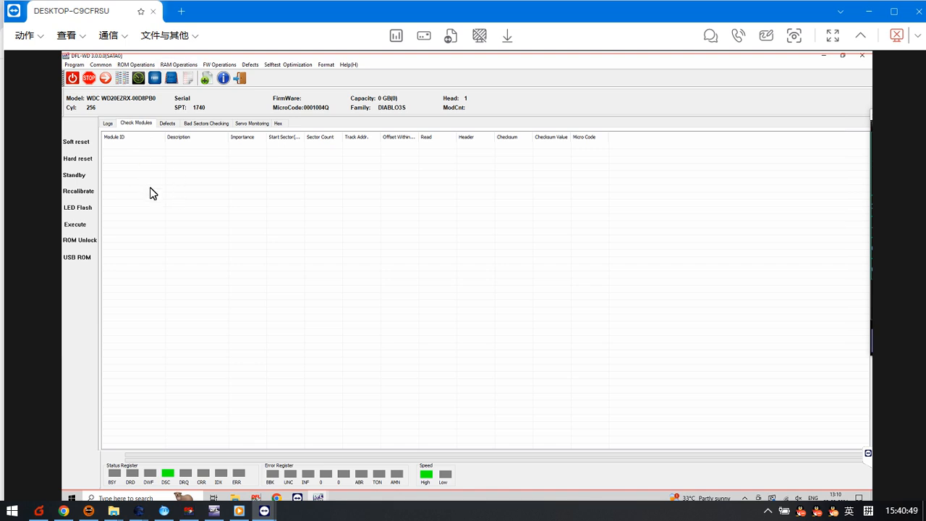
{"action": "left_click", "coordinate": [144, 66]}
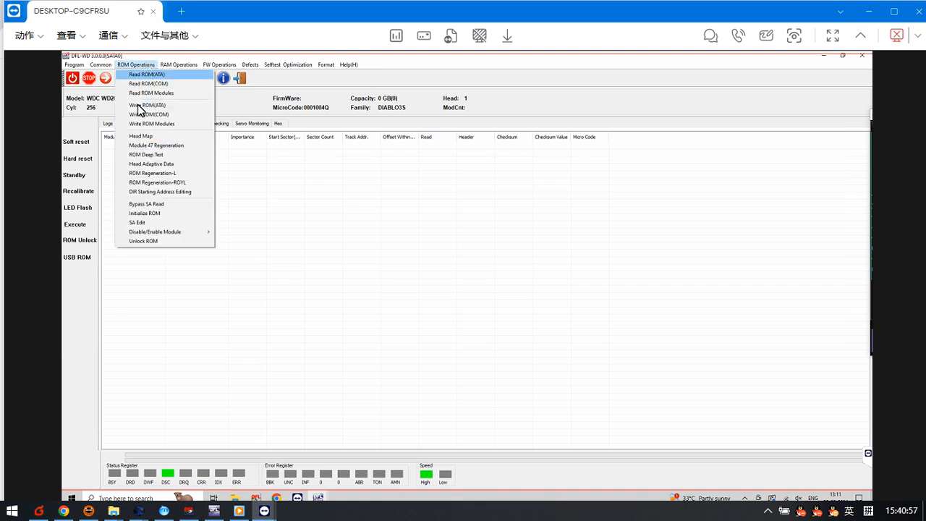
{"action": "mouse_move", "coordinate": [196, 233]}
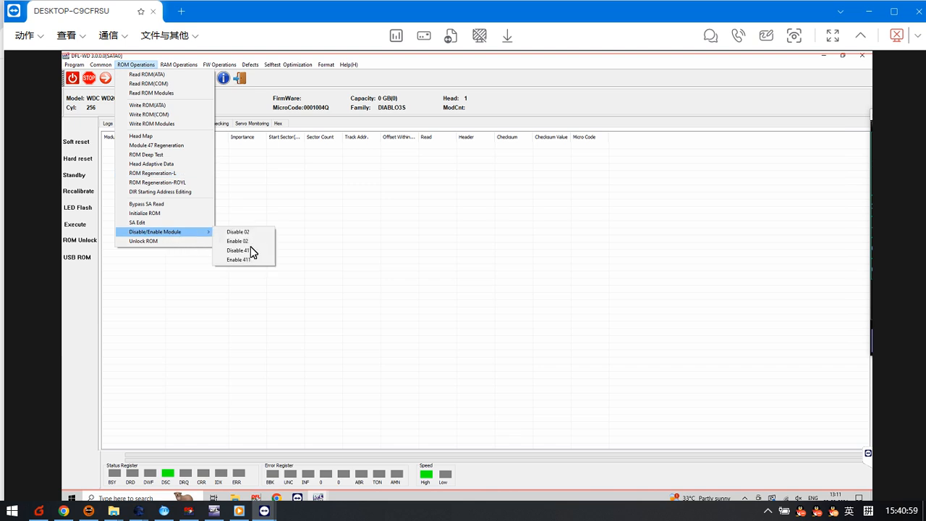
{"action": "left_click", "coordinate": [240, 250]}
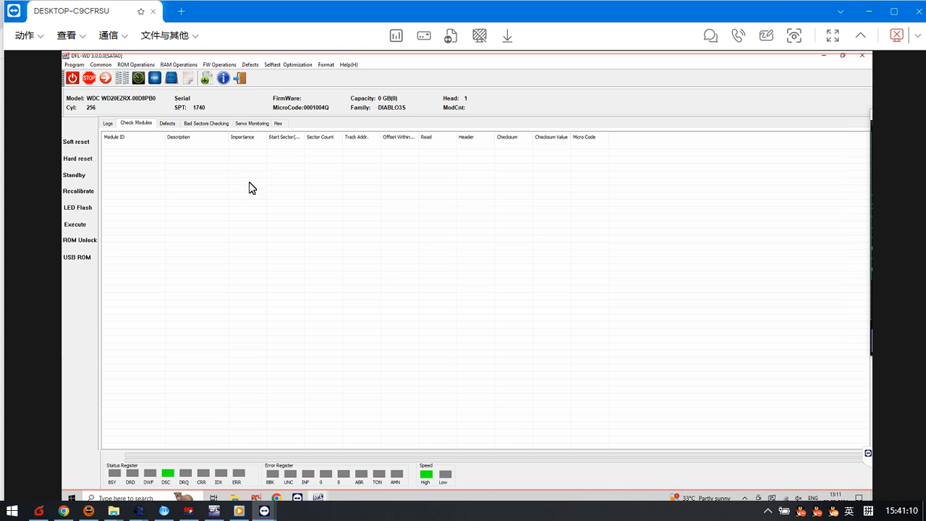
{"action": "left_click", "coordinate": [108, 123]}
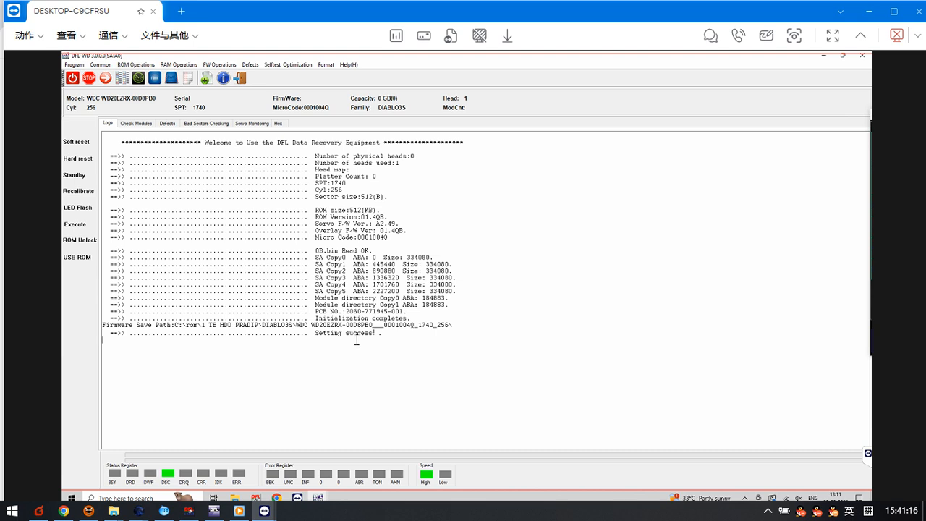
Exit the current drive session and return to the General Menu
{"action": "left_click", "coordinate": [78, 224]}
{"action": "left_click", "coordinate": [110, 249]}
{"action": "left_click_drag", "start_coordinate": [403, 346], "coordinate": [74, 345]}
{"action": "left_click", "coordinate": [316, 358]}
{"action": "left_click", "coordinate": [240, 79]}
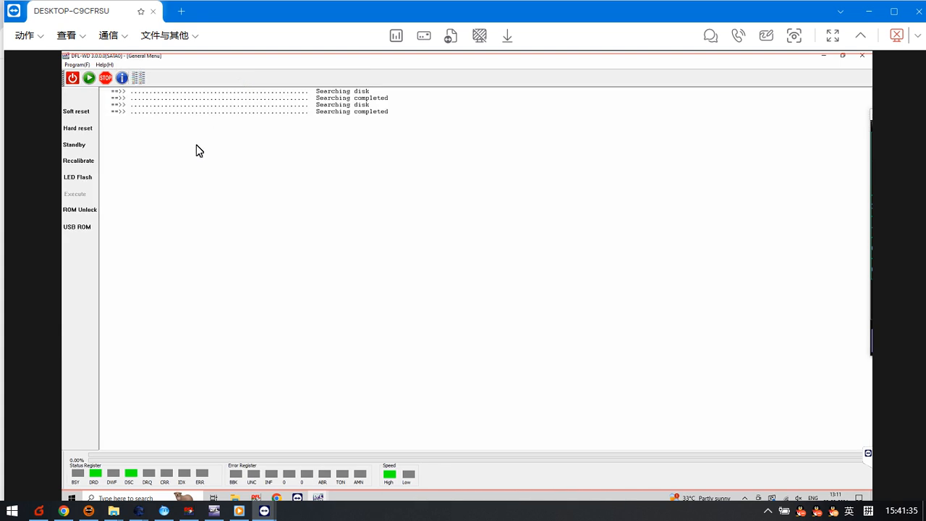
Reopen the drive as WDC Marvell SATA in Normal mode, obtaining its details automatically and accepting the suggested firmware directory
{"action": "left_click", "coordinate": [89, 78]}
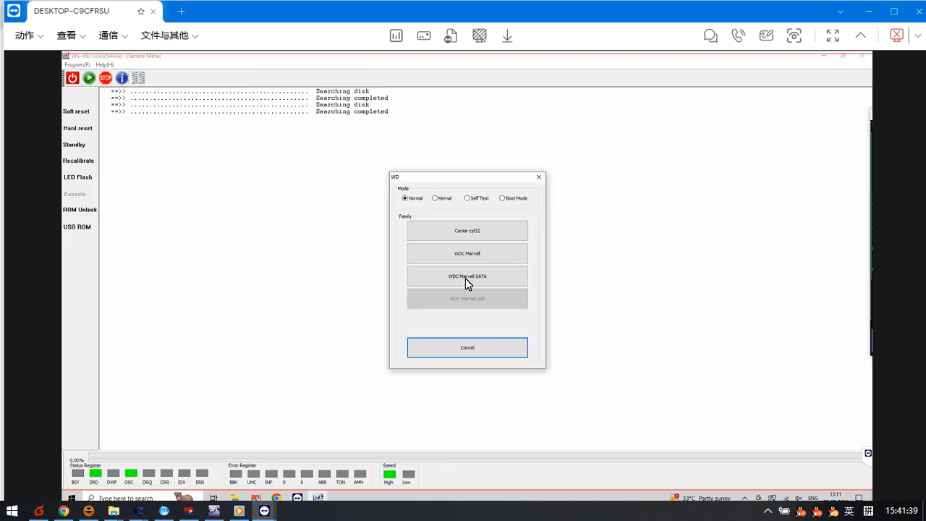
{"action": "left_click", "coordinate": [489, 259]}
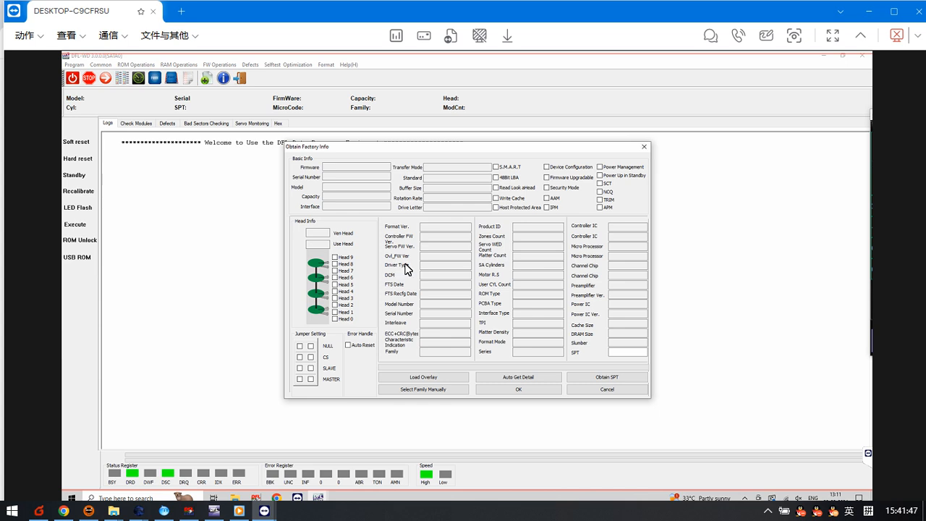
{"action": "left_click", "coordinate": [536, 381]}
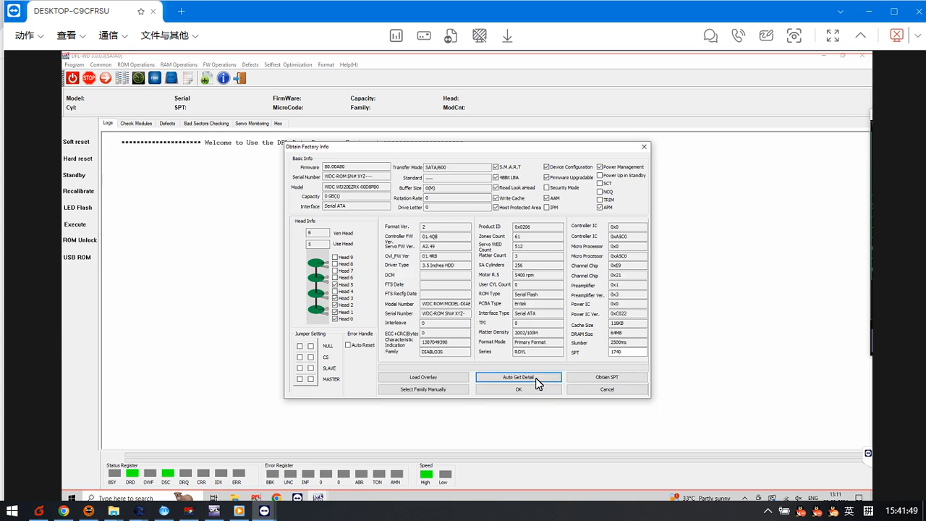
{"action": "left_click", "coordinate": [527, 389]}
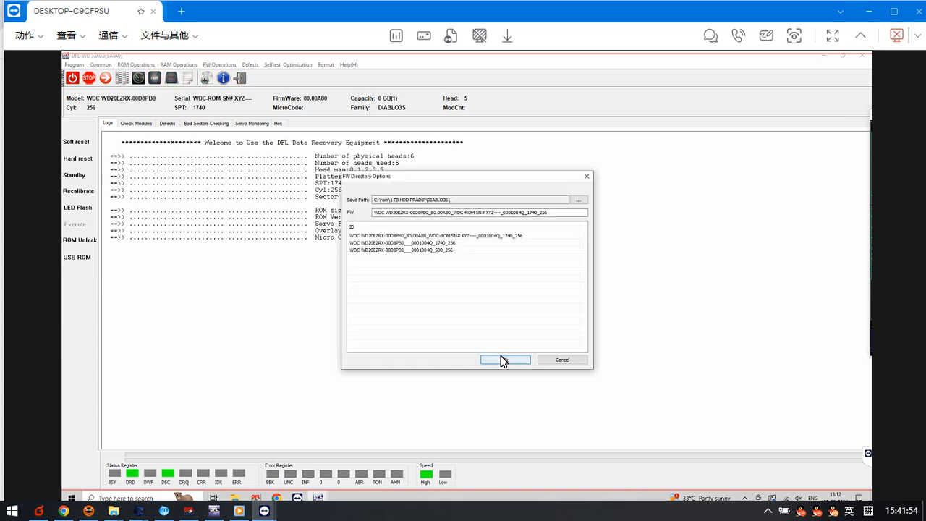
{"action": "left_click", "coordinate": [504, 359]}
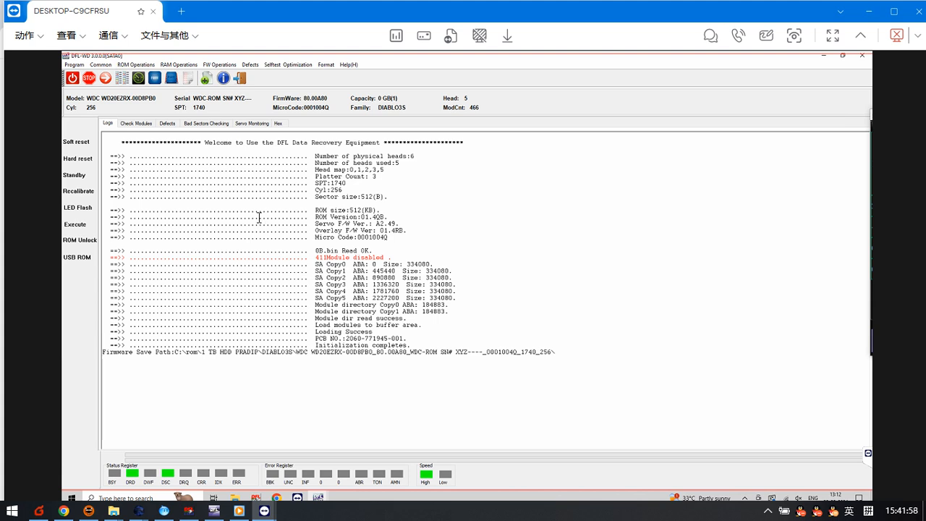
Display the drive's firmware module list and sort it by Module ID in ascending order
{"action": "left_click", "coordinate": [137, 124]}
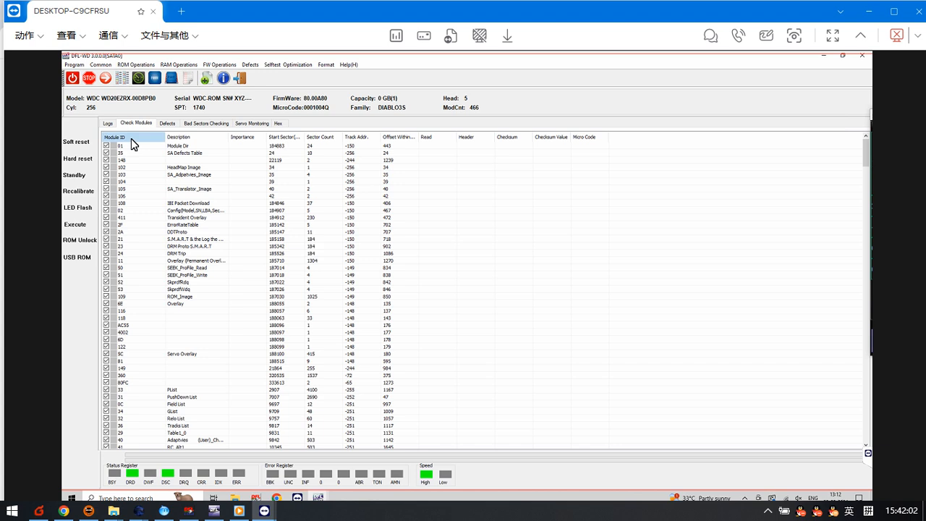
{"action": "left_click", "coordinate": [131, 140]}
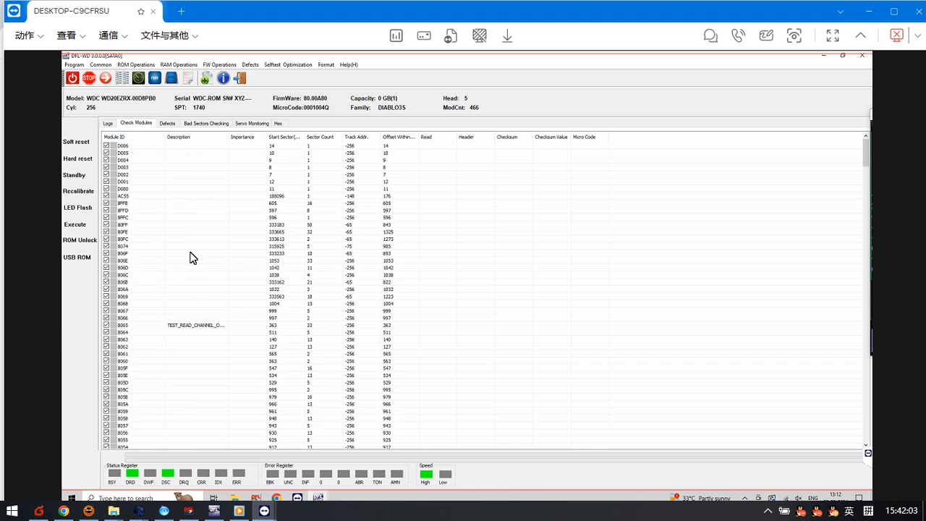
{"action": "left_click", "coordinate": [132, 140]}
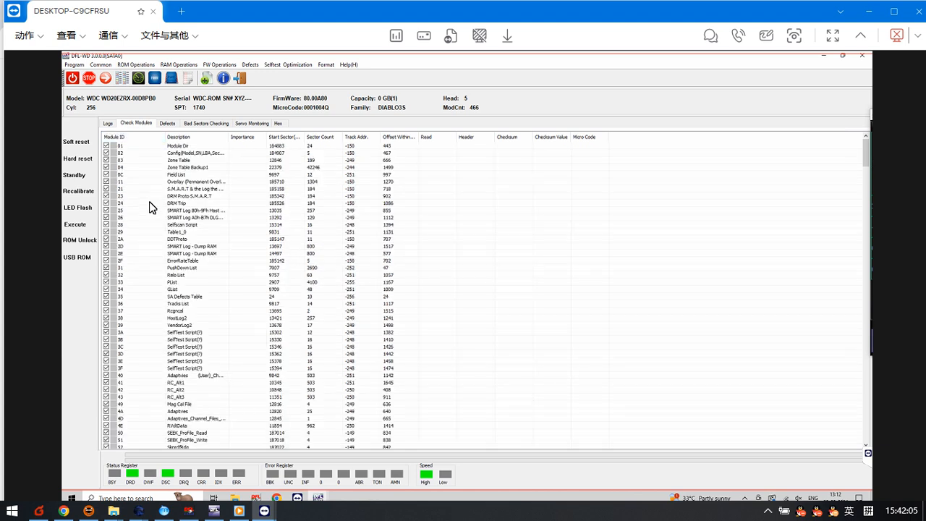
{"action": "scroll", "coordinate": [159, 318], "scroll_direction": "down", "scroll_amount": 8}
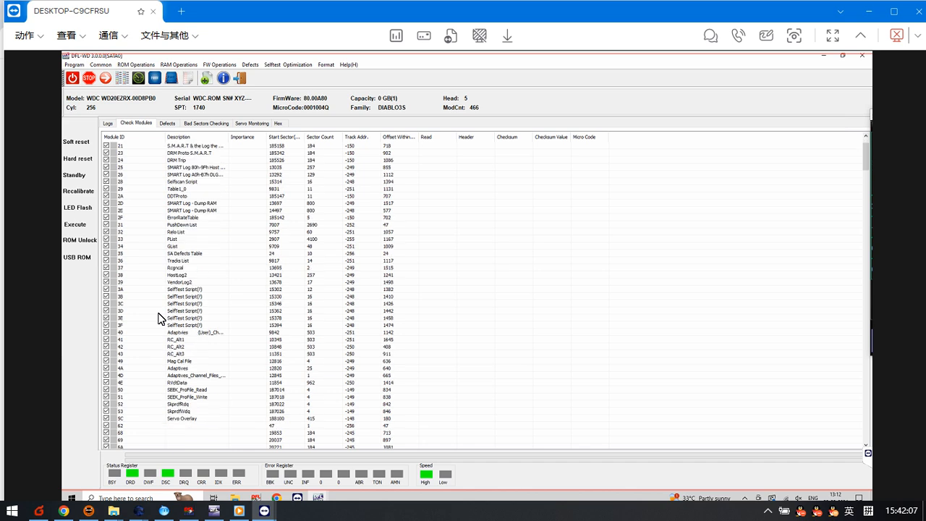
{"action": "scroll", "coordinate": [159, 304], "scroll_direction": "up", "scroll_amount": 8}
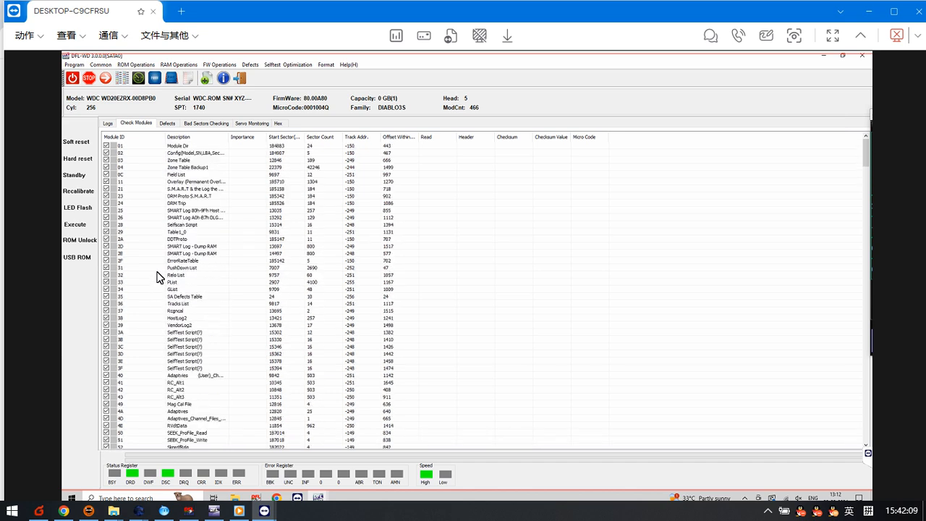
Start the Read Modules firmware operation and unselect all modules in its list
{"action": "left_click", "coordinate": [212, 65]}
{"action": "mouse_move", "coordinate": [246, 85]}
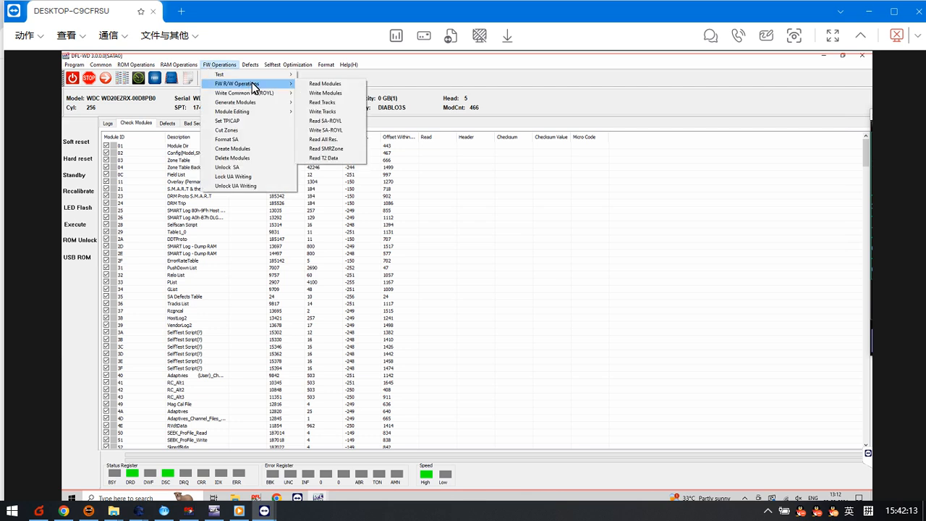
{"action": "left_click", "coordinate": [337, 81]}
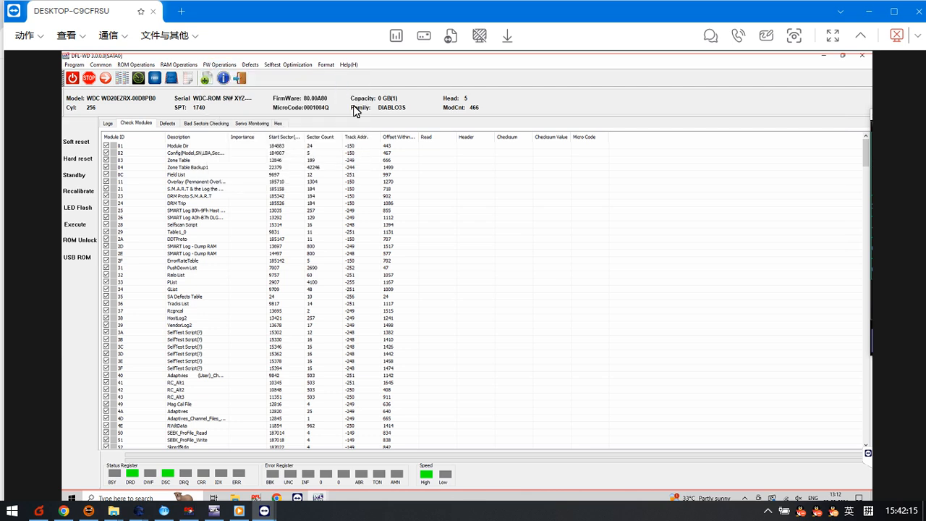
{"action": "left_click", "coordinate": [302, 202]}
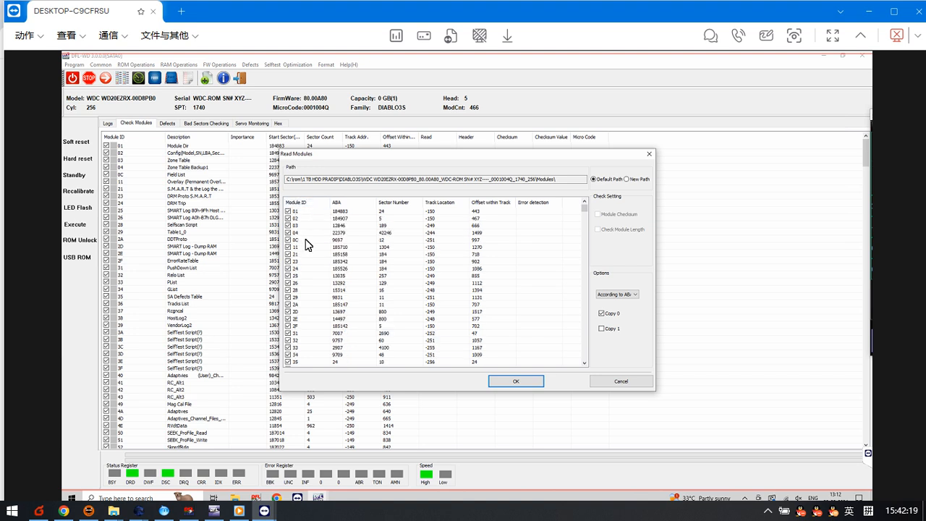
{"action": "right_click", "coordinate": [314, 235]}
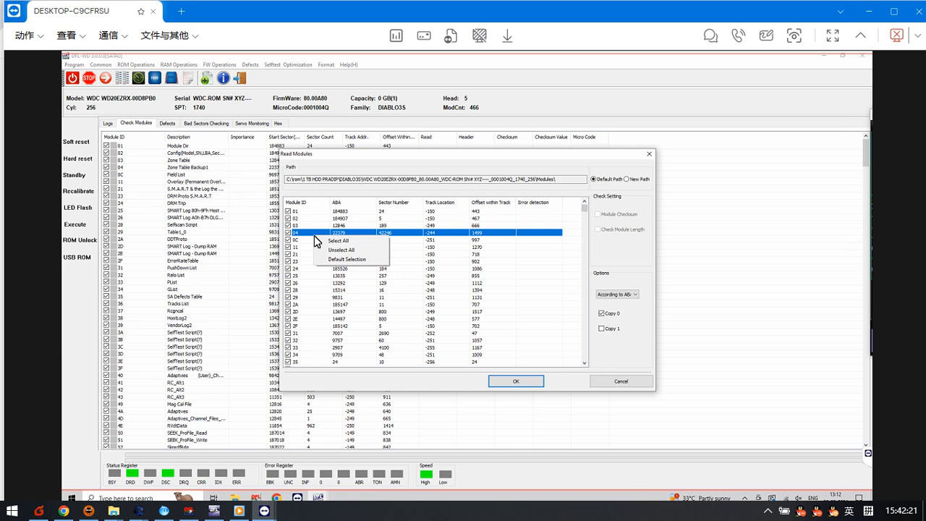
{"action": "left_click", "coordinate": [334, 246]}
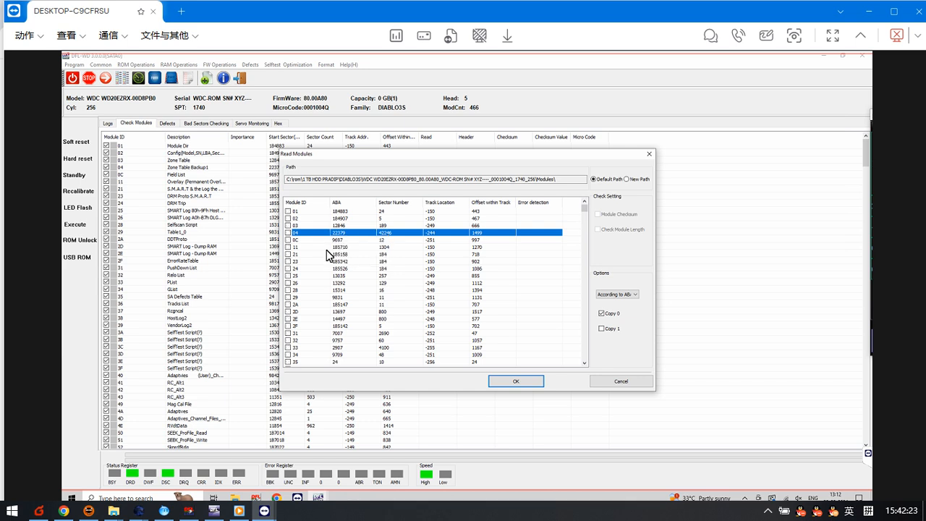
Select modules 02, 03, 11, 31, 32, 33, 36, 40 and 49 for reading
{"action": "left_click", "coordinate": [288, 225]}
{"action": "left_click", "coordinate": [288, 218]}
{"action": "left_click", "coordinate": [288, 246]}
{"action": "left_click", "coordinate": [287, 334]}
{"action": "left_click", "coordinate": [288, 340]}
{"action": "left_click", "coordinate": [287, 347]}
{"action": "scroll", "coordinate": [301, 357], "scroll_direction": "down", "scroll_amount": 3}
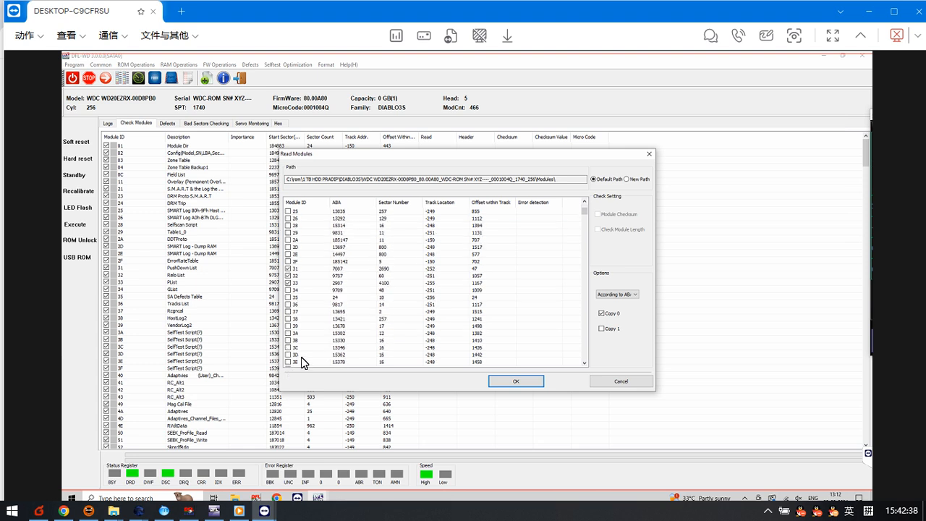
{"action": "left_click", "coordinate": [288, 304]}
{"action": "scroll", "coordinate": [316, 356], "scroll_direction": "down", "scroll_amount": 3}
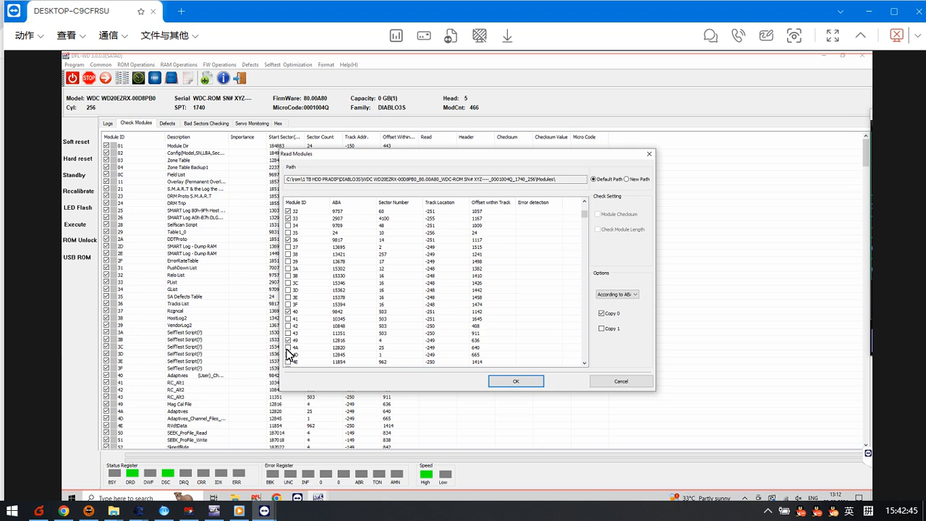
Add one more module from further down the list and read the selected modules from Copy 0 to the default path
{"action": "scroll", "coordinate": [338, 351], "scroll_direction": "down", "scroll_amount": 15}
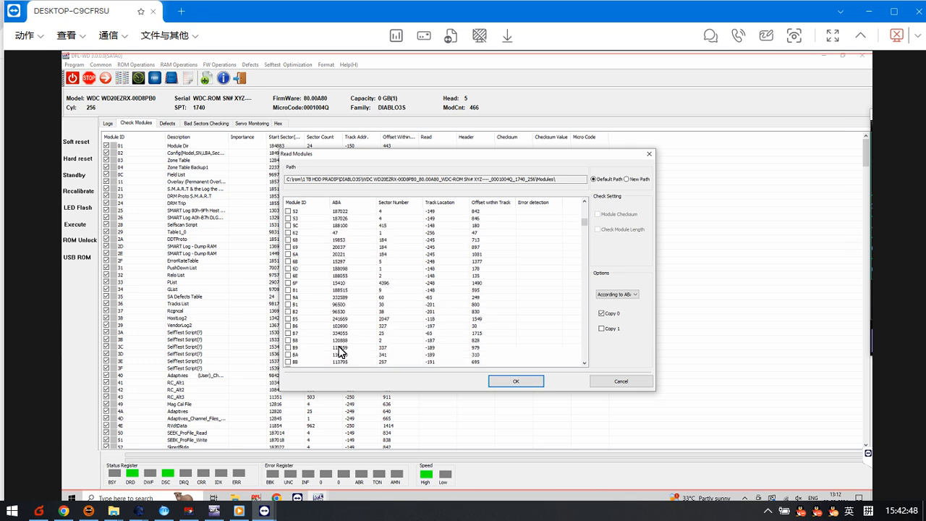
{"action": "scroll", "coordinate": [338, 347], "scroll_direction": "down", "scroll_amount": 7}
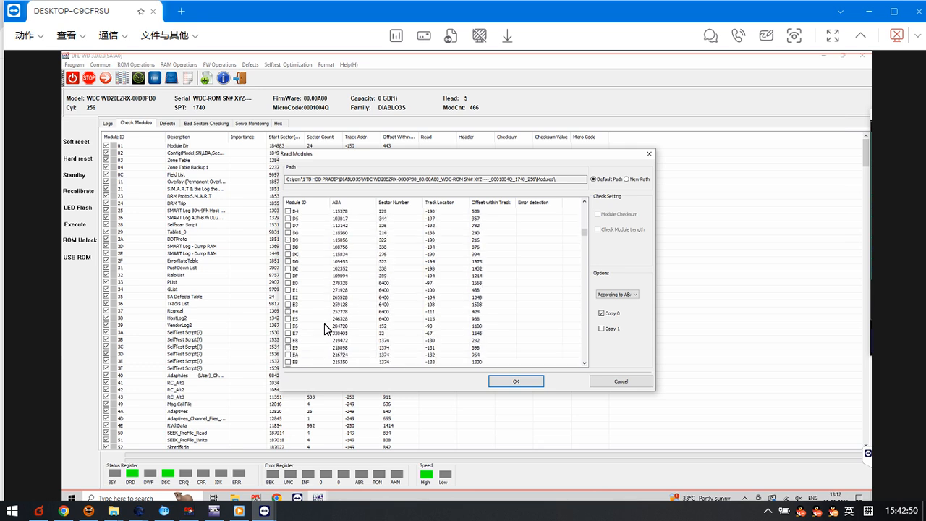
{"action": "scroll", "coordinate": [334, 331], "scroll_direction": "down", "scroll_amount": 4}
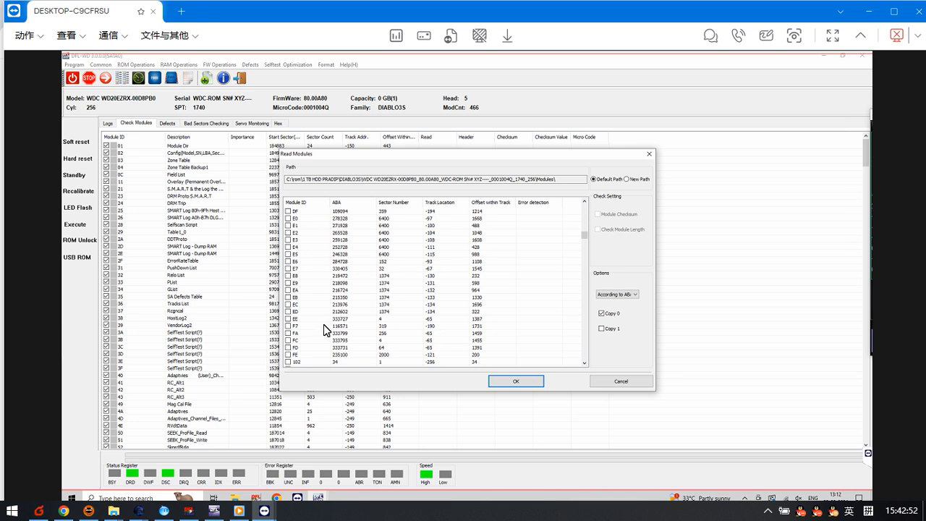
{"action": "scroll", "coordinate": [323, 331], "scroll_direction": "down", "scroll_amount": 3}
{"action": "scroll", "coordinate": [324, 332], "scroll_direction": "down", "scroll_amount": 3}
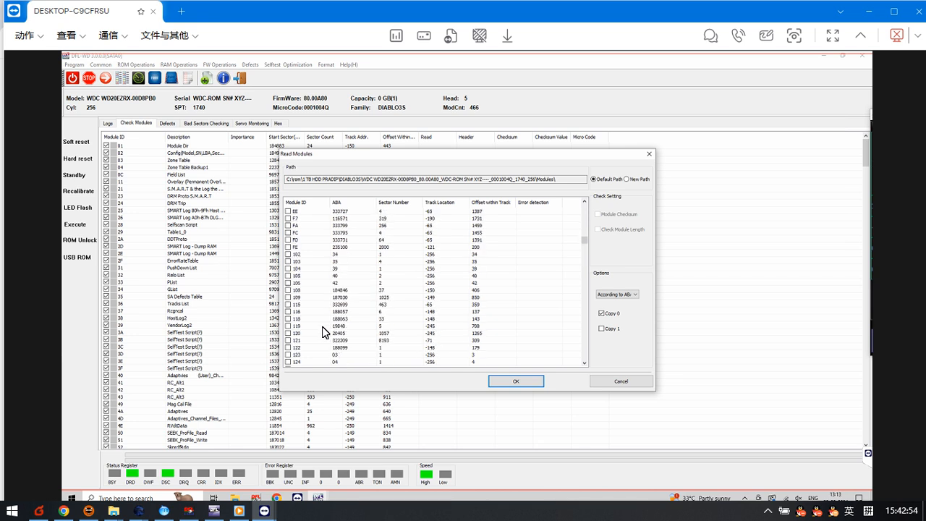
{"action": "scroll", "coordinate": [323, 331], "scroll_direction": "down", "scroll_amount": 1}
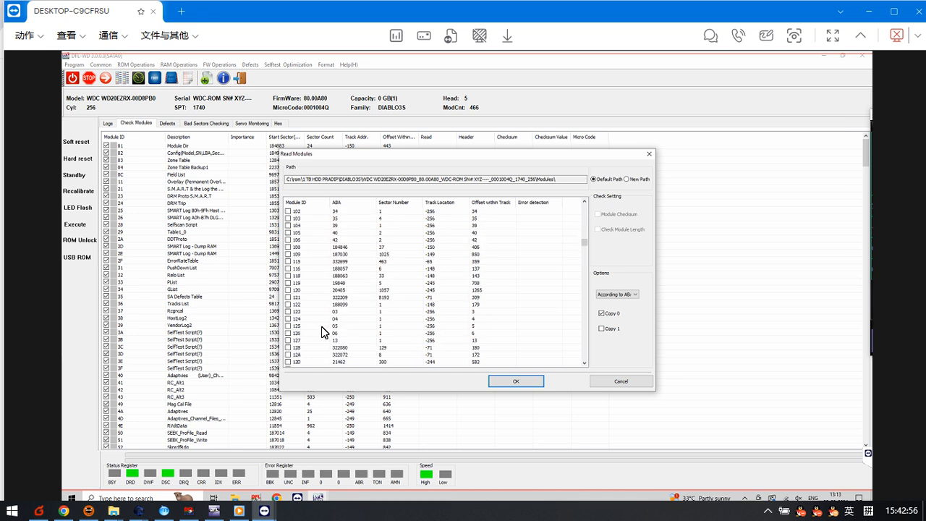
{"action": "scroll", "coordinate": [324, 365], "scroll_direction": "down", "scroll_amount": 5}
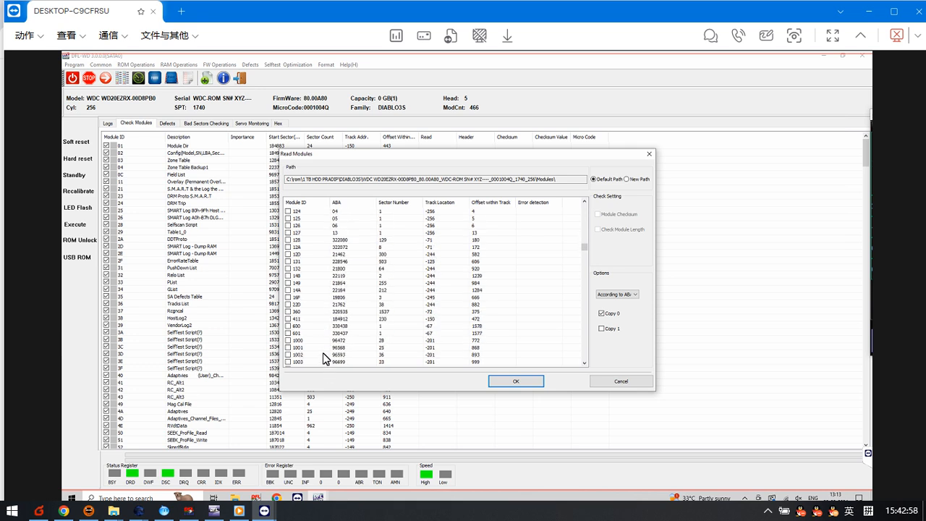
{"action": "left_click", "coordinate": [287, 275]}
{"action": "left_click", "coordinate": [516, 382]}
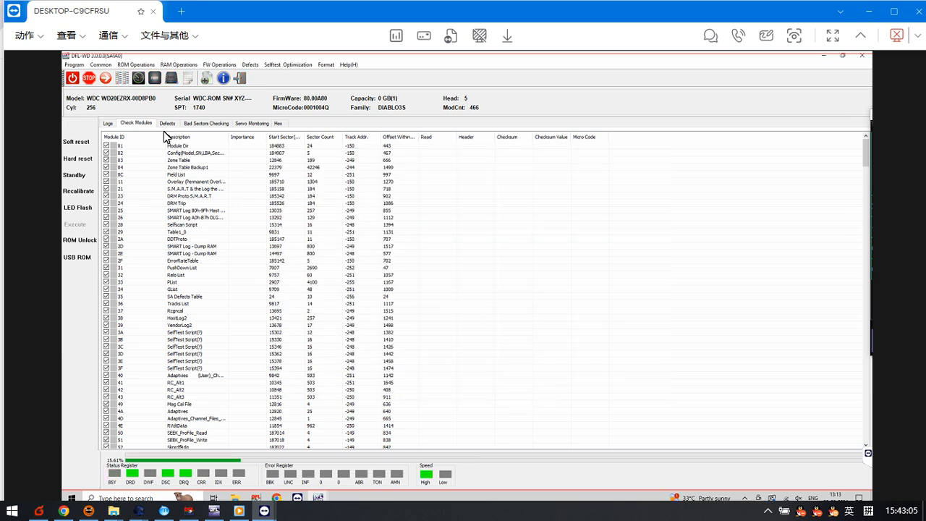
Review the log entries for the firmware modules read from Copy 0
{"action": "left_click", "coordinate": [107, 124]}
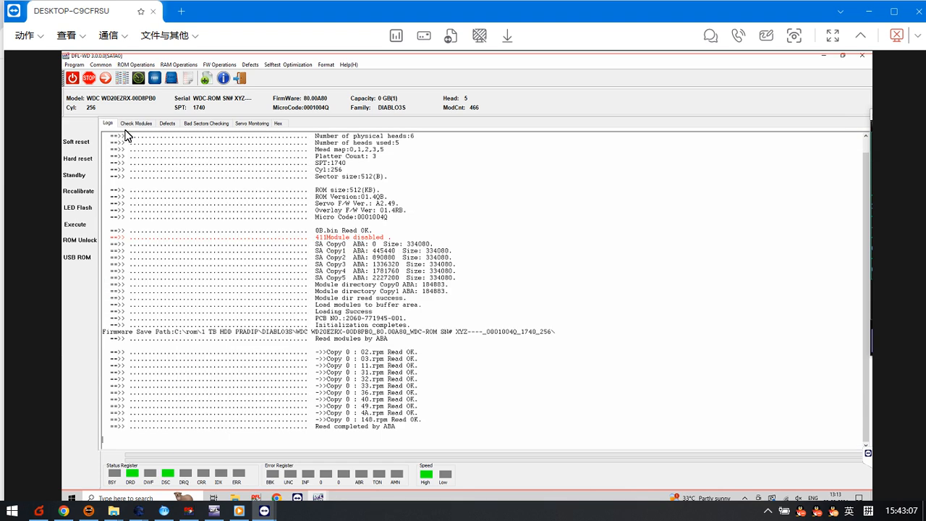
{"action": "left_click_drag", "start_coordinate": [440, 422], "coordinate": [99, 345]}
{"action": "left_click", "coordinate": [474, 395]}
Clear module 36 (Tracks List) from the drive's module list
{"action": "left_click", "coordinate": [135, 125]}
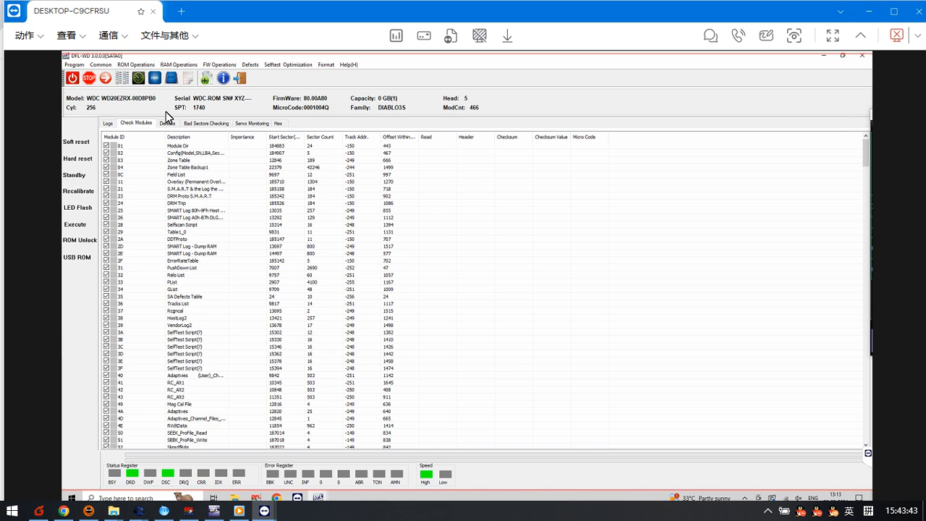
{"action": "left_click", "coordinate": [137, 304]}
{"action": "right_click", "coordinate": [137, 304]}
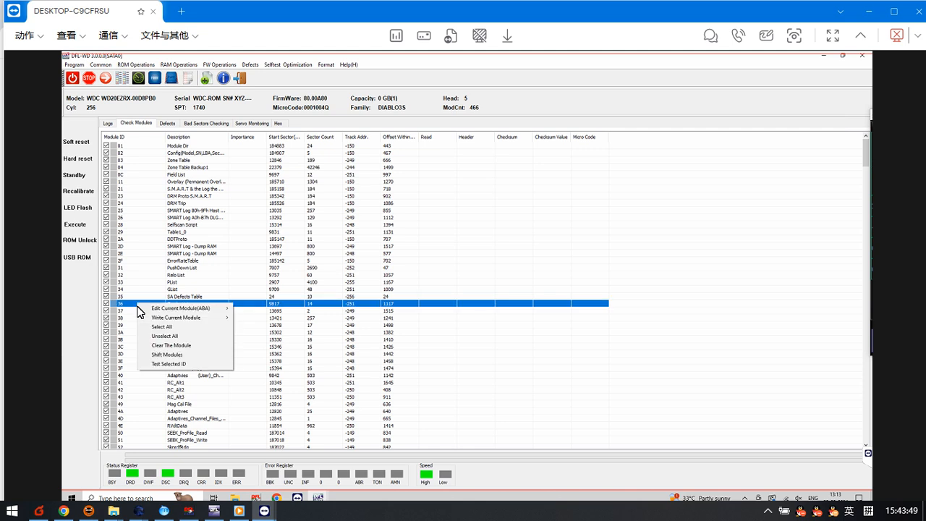
{"action": "left_click", "coordinate": [180, 346]}
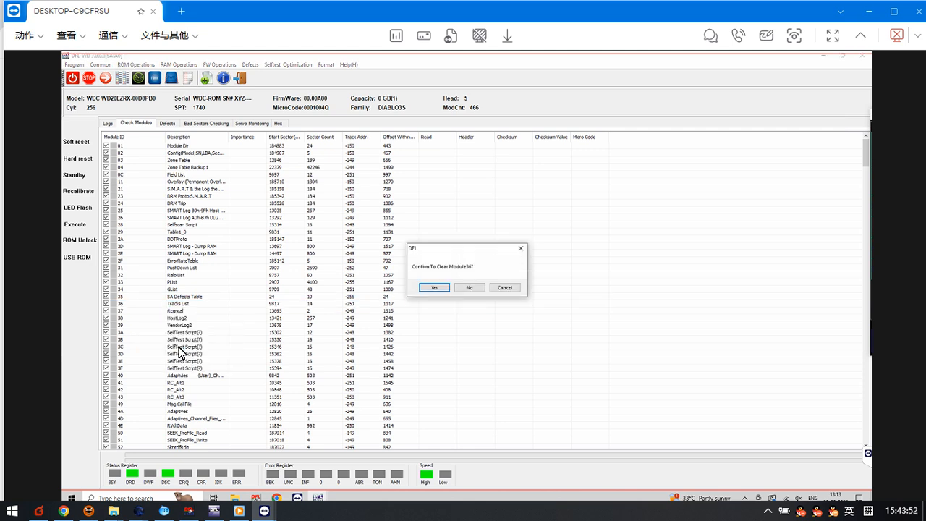
{"action": "left_click", "coordinate": [434, 288]}
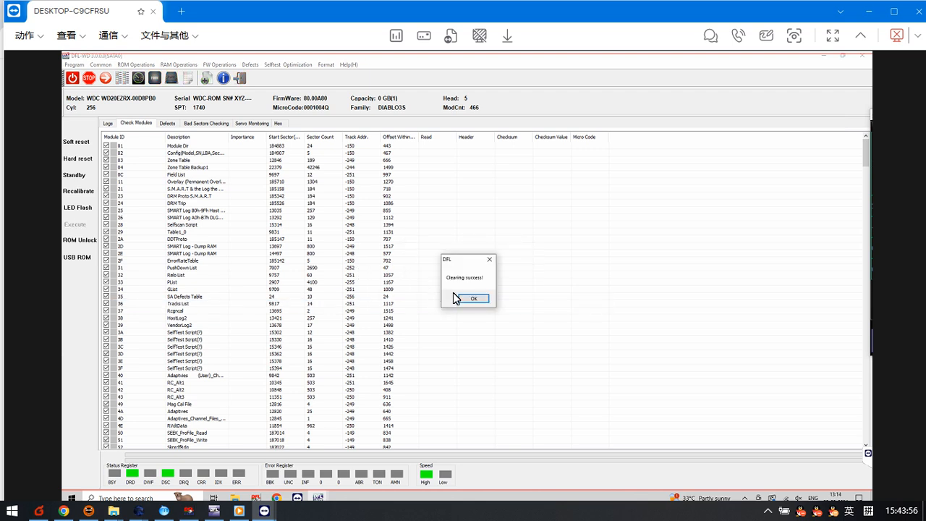
{"action": "left_click", "coordinate": [474, 298]}
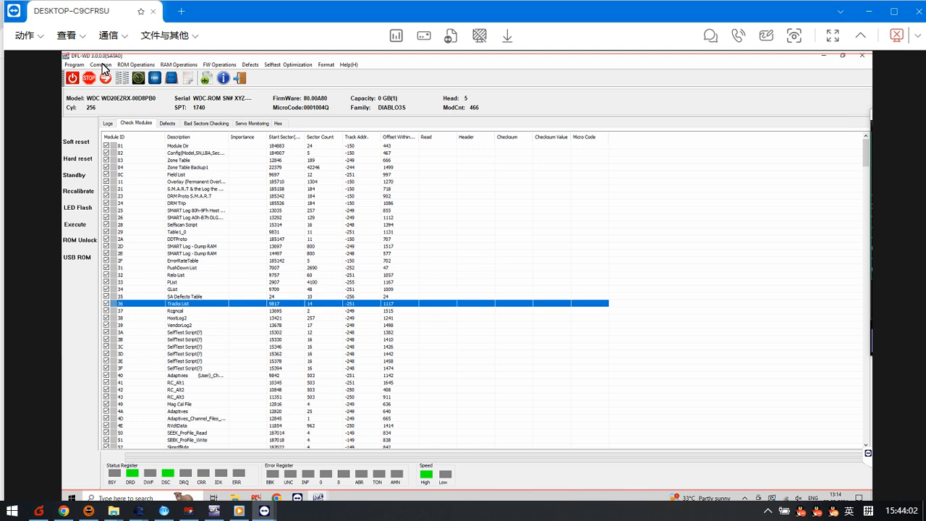
Run the Slow Init. Fix common repair with the ID method and check its log
{"action": "left_click", "coordinate": [102, 64]}
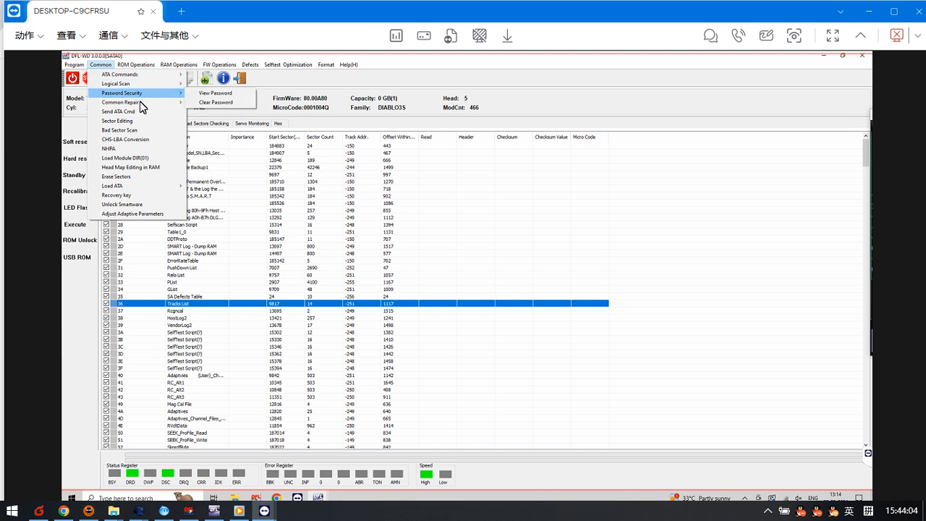
{"action": "left_click", "coordinate": [218, 103]}
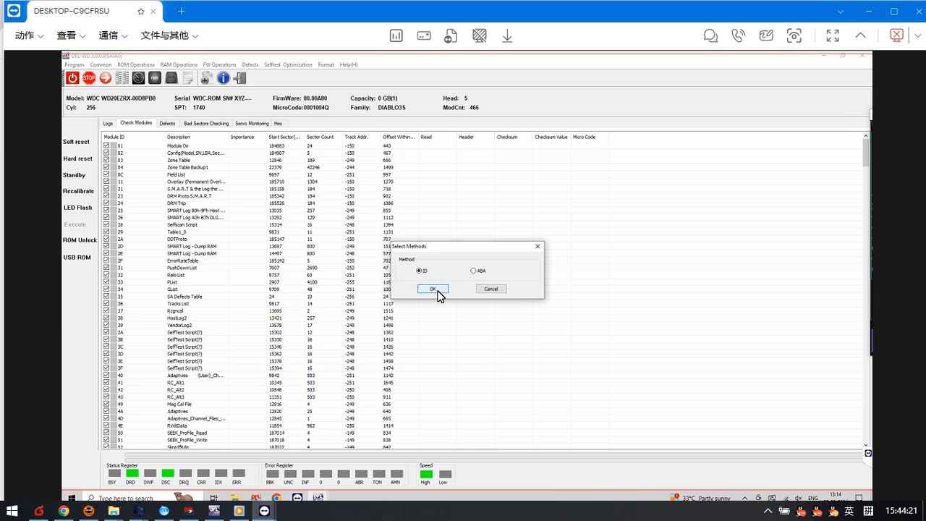
{"action": "left_click", "coordinate": [434, 290]}
{"action": "left_click", "coordinate": [109, 124]}
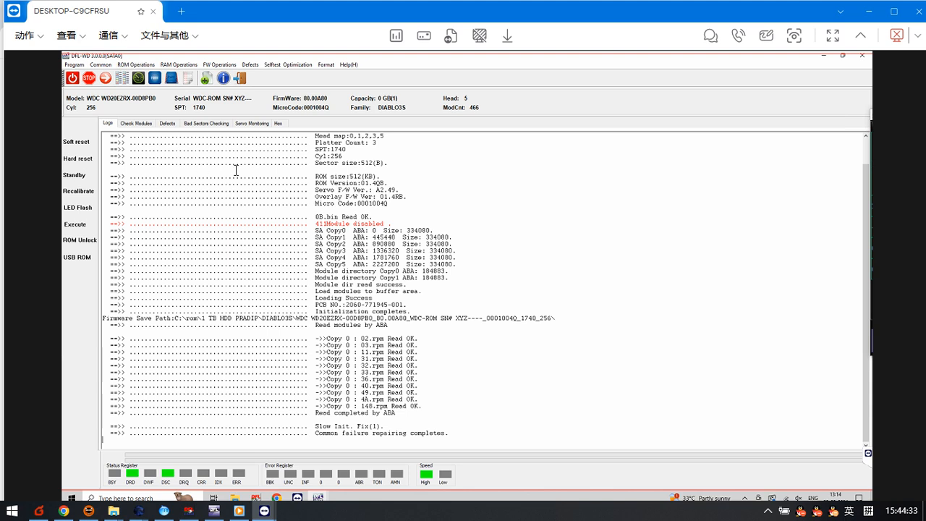
Enable module 411 in the ROM and execute a firmware restart on the drive
{"action": "left_click", "coordinate": [137, 67]}
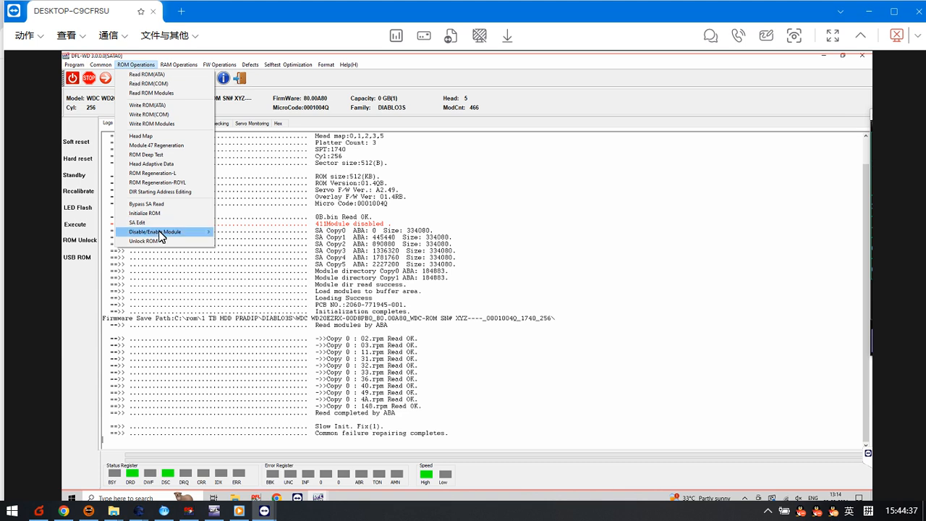
{"action": "mouse_move", "coordinate": [165, 232]}
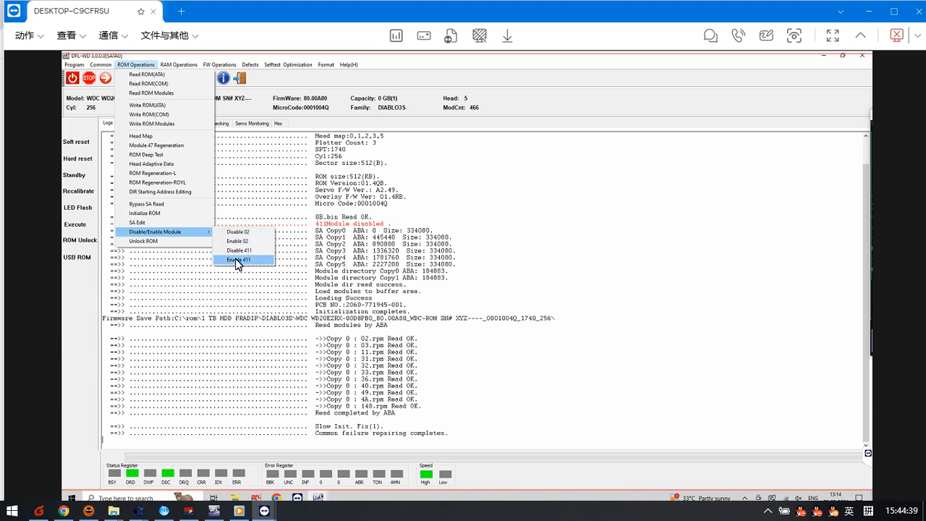
{"action": "left_click", "coordinate": [235, 259]}
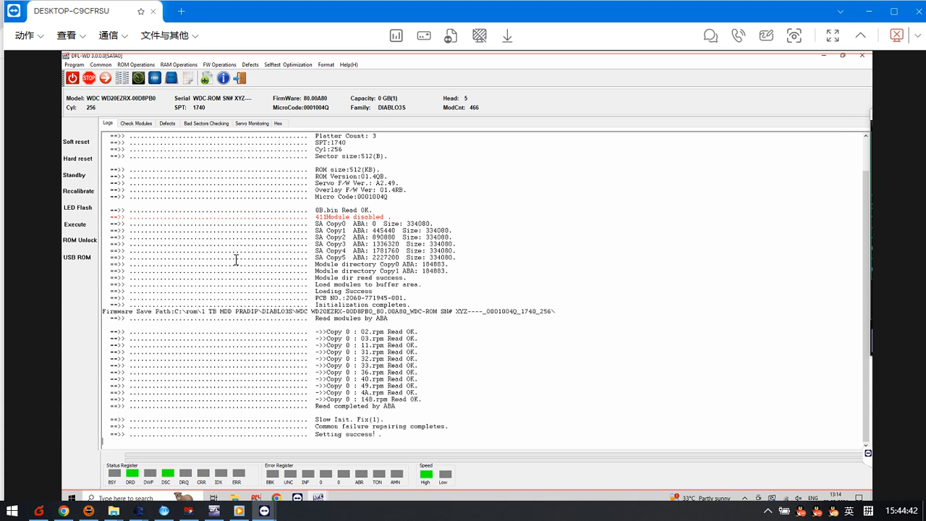
{"action": "left_click", "coordinate": [78, 226]}
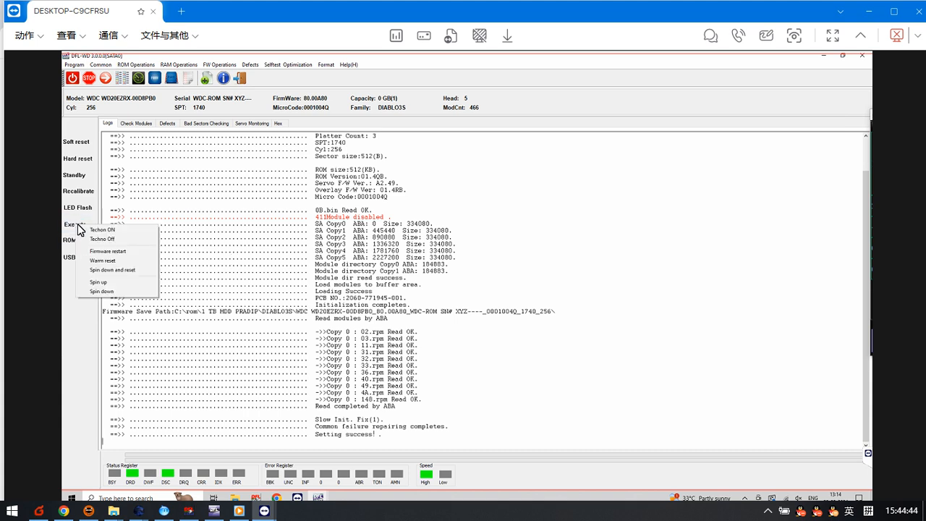
{"action": "left_click", "coordinate": [118, 251]}
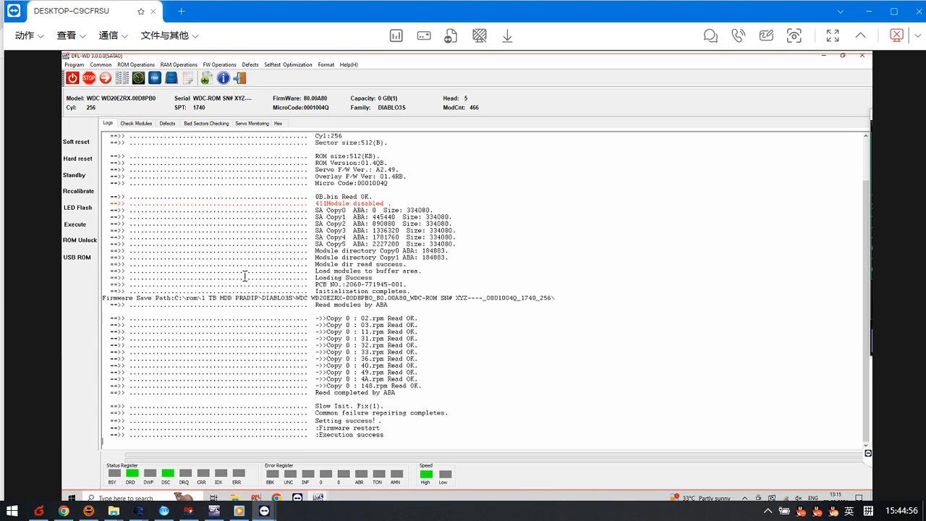
Exit to the general menu and reopen the drive in Normal mode as WDC Marvell SATA
{"action": "left_click", "coordinate": [239, 78]}
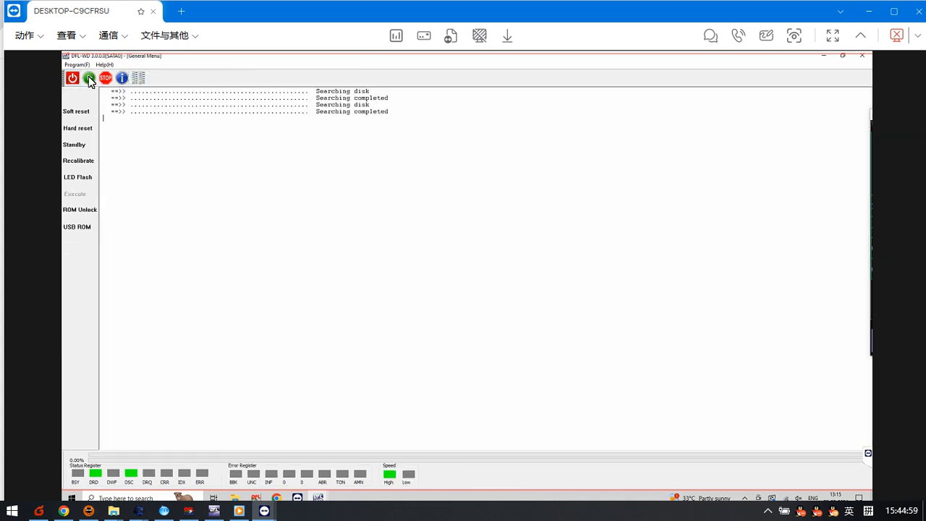
{"action": "left_click", "coordinate": [89, 77]}
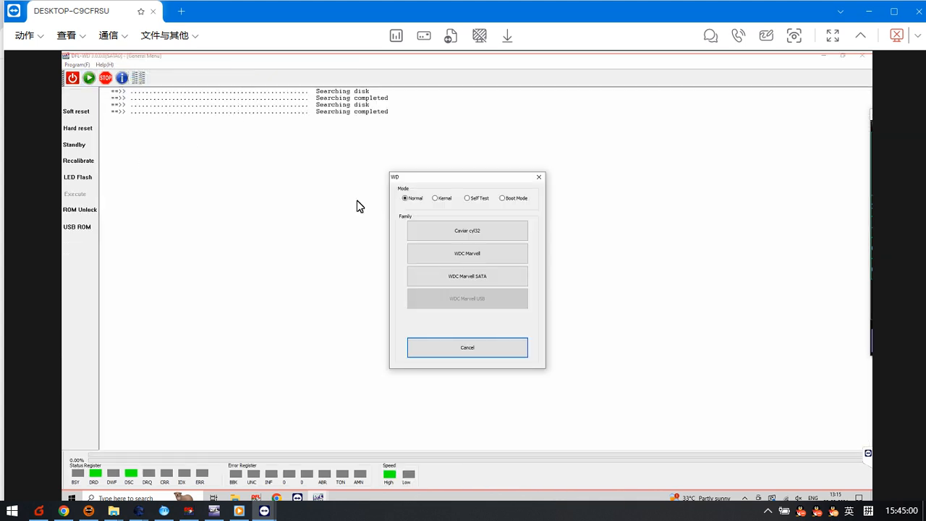
{"action": "left_click", "coordinate": [493, 275]}
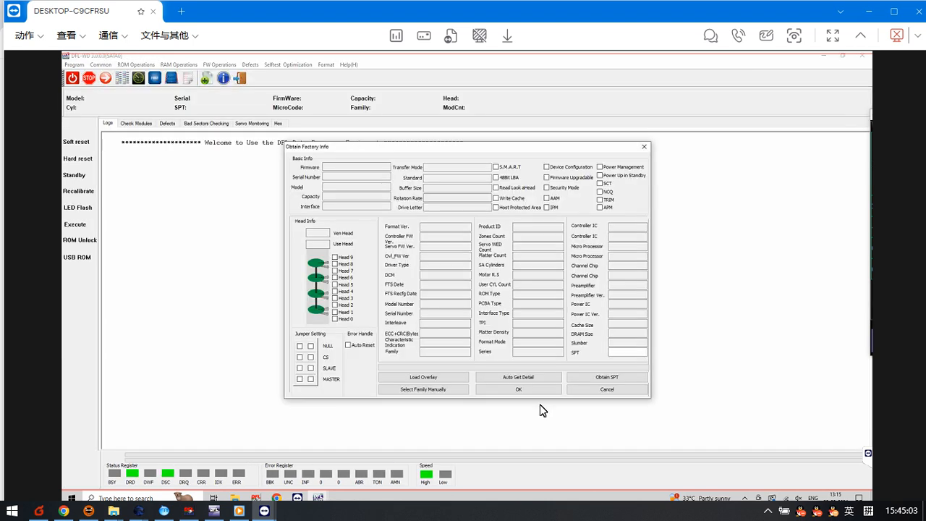
Obtain the drive's factory details automatically, accept the default firmware directory and display the module list
{"action": "left_click", "coordinate": [533, 377]}
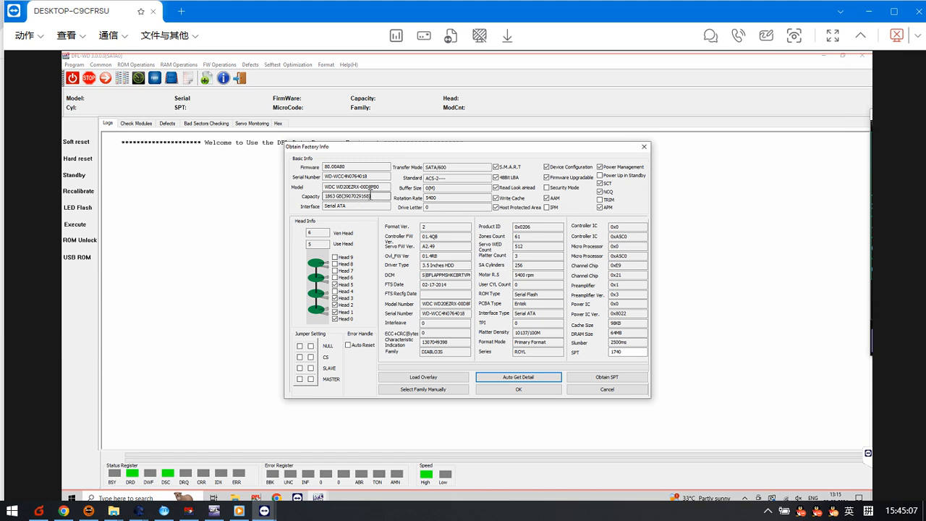
{"action": "left_click", "coordinate": [522, 391]}
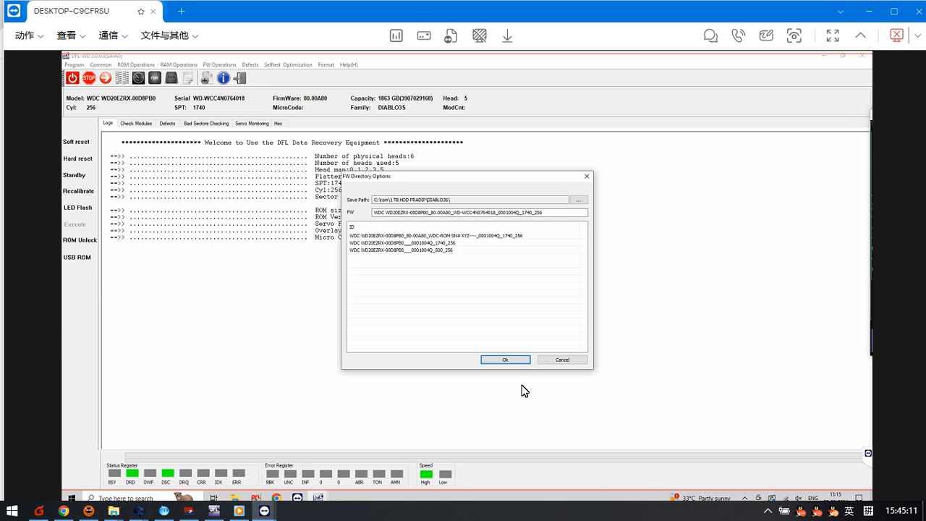
{"action": "left_click", "coordinate": [510, 359]}
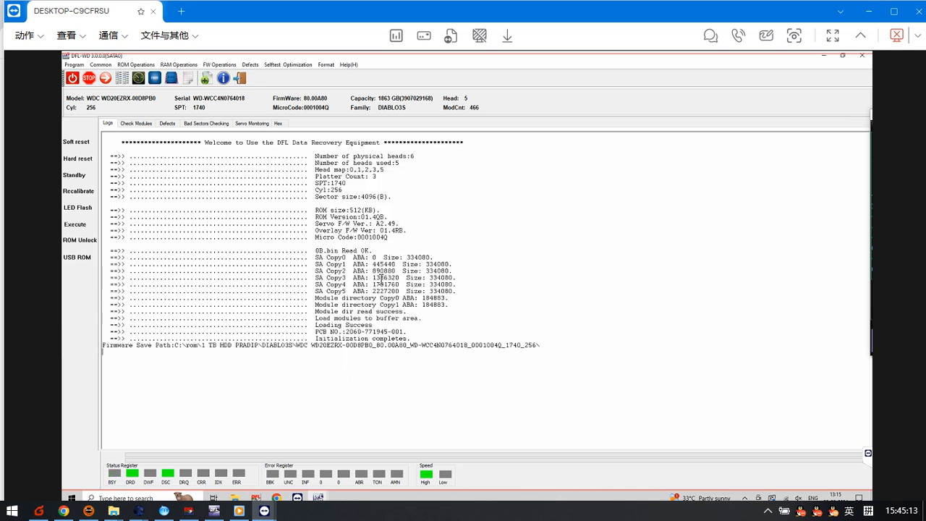
{"action": "left_click", "coordinate": [145, 127]}
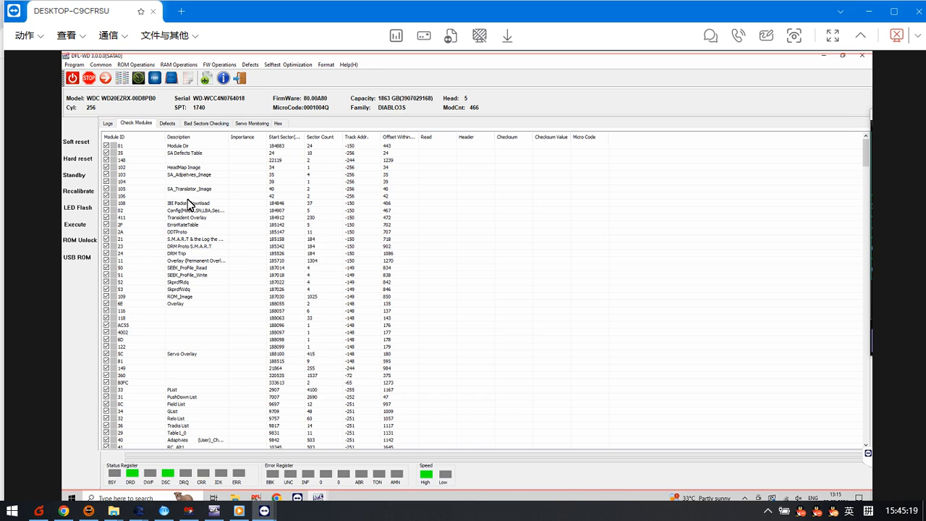
Switch to DFL cPanel and launch the DDP data extraction program for the SATA 0 port
{"action": "left_click", "coordinate": [258, 499]}
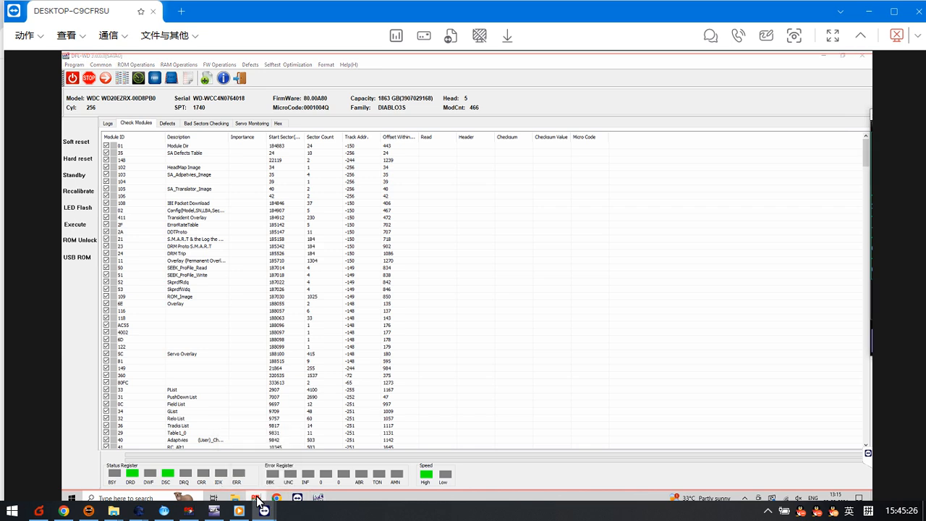
{"action": "left_click", "coordinate": [257, 500]}
{"action": "left_click", "coordinate": [257, 499]}
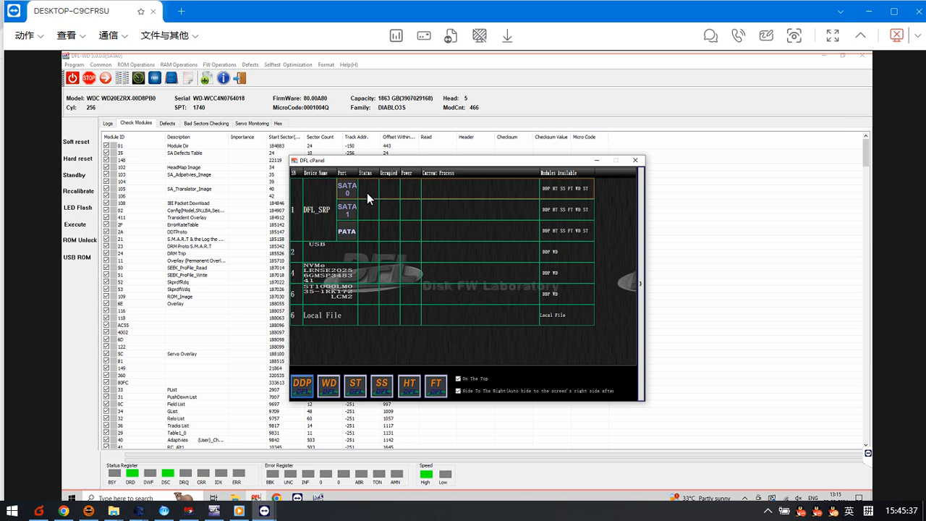
{"action": "left_click", "coordinate": [304, 390]}
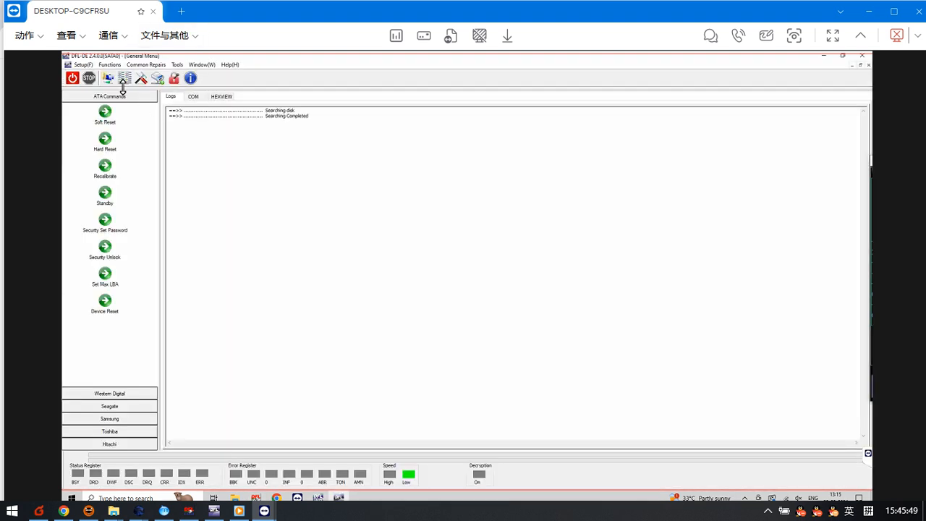
Create a new extraction task with SATA 0 as source disk, keeping the default task path and Binary bitmap type
{"action": "left_click", "coordinate": [109, 77]}
{"action": "left_click", "coordinate": [474, 220]}
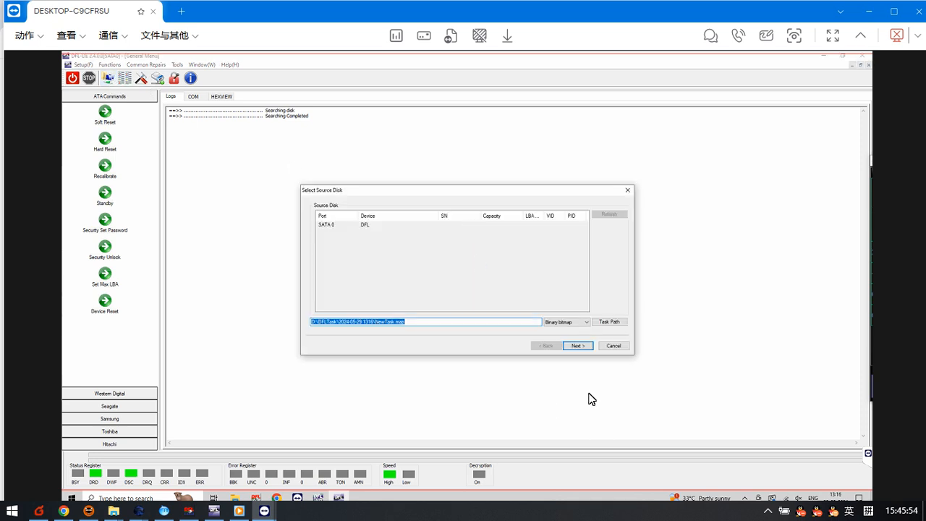
{"action": "left_click", "coordinate": [580, 349]}
{"action": "left_click", "coordinate": [578, 347]}
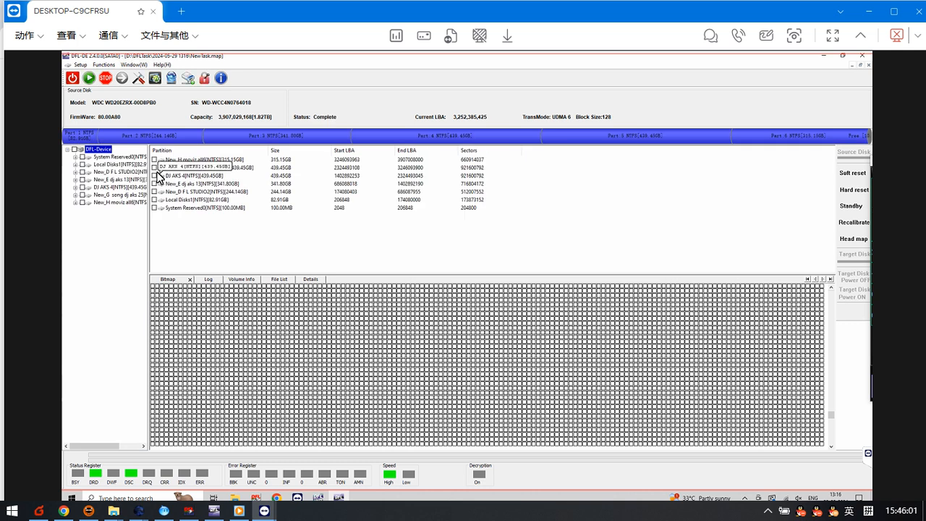
Widen the partition tree and browse the Root folder of the 341.80 GB NTFS partition
{"action": "left_click_drag", "start_coordinate": [149, 221], "coordinate": [208, 223]}
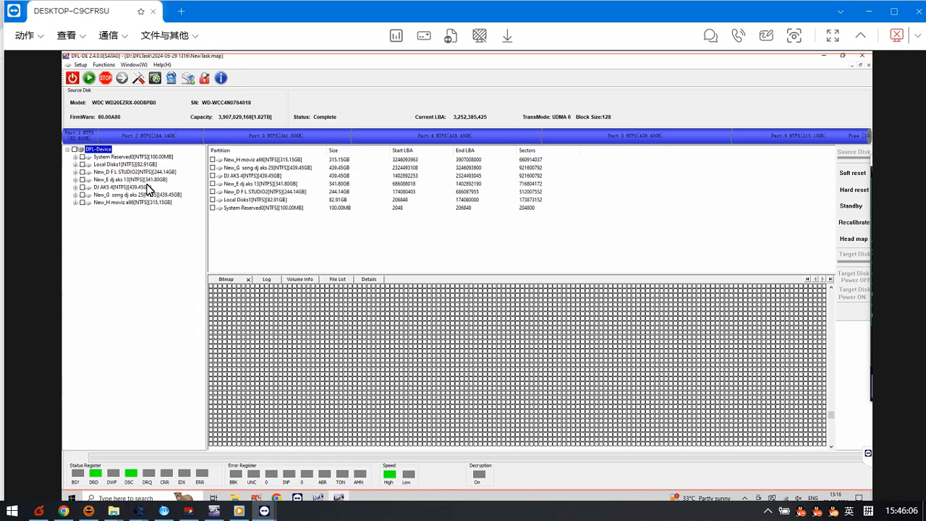
{"action": "left_click", "coordinate": [150, 183]}
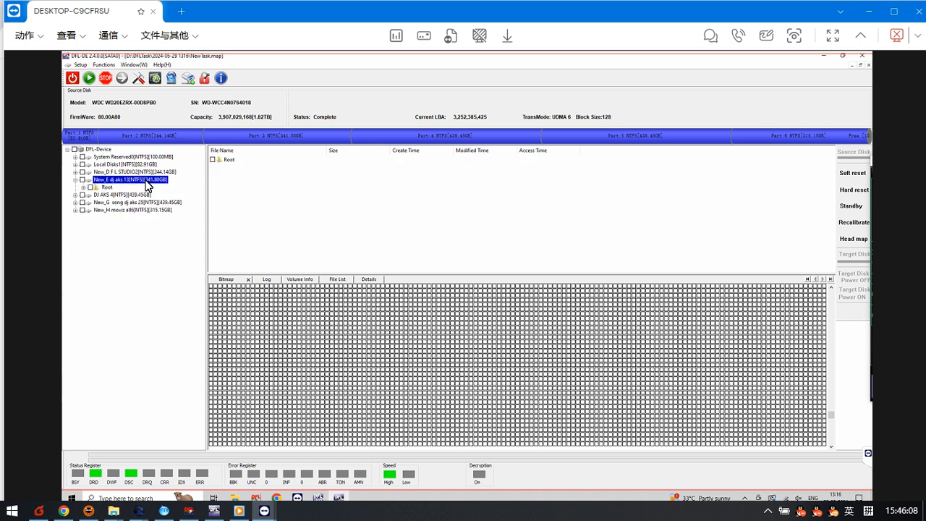
{"action": "left_click", "coordinate": [108, 187]}
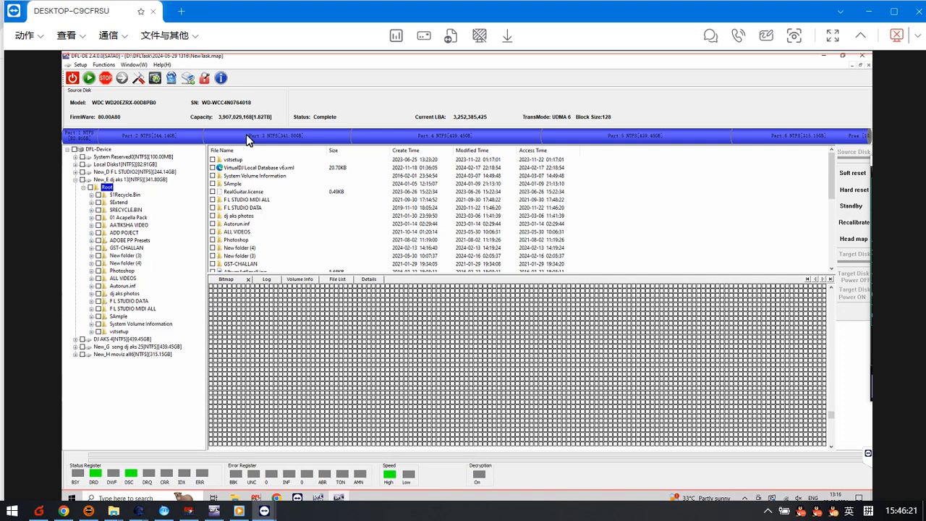
{"action": "mouse_move", "coordinate": [248, 139]}
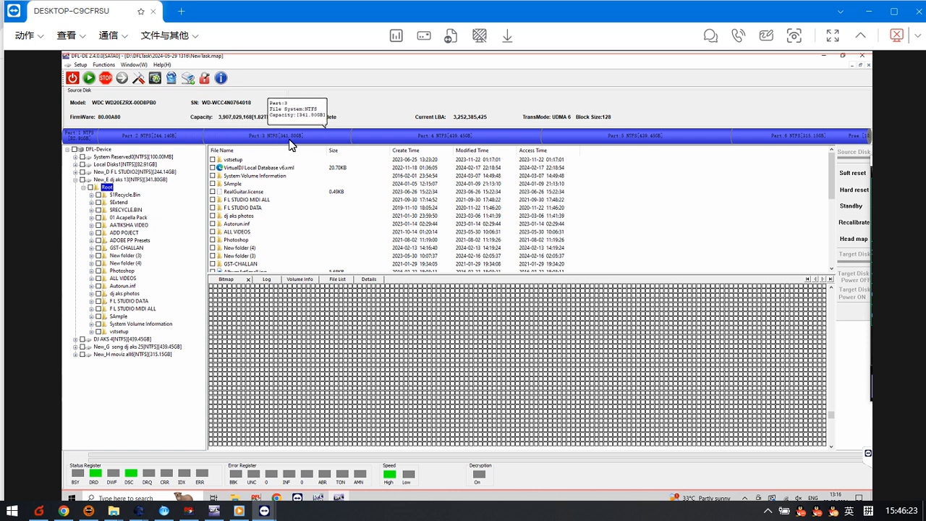